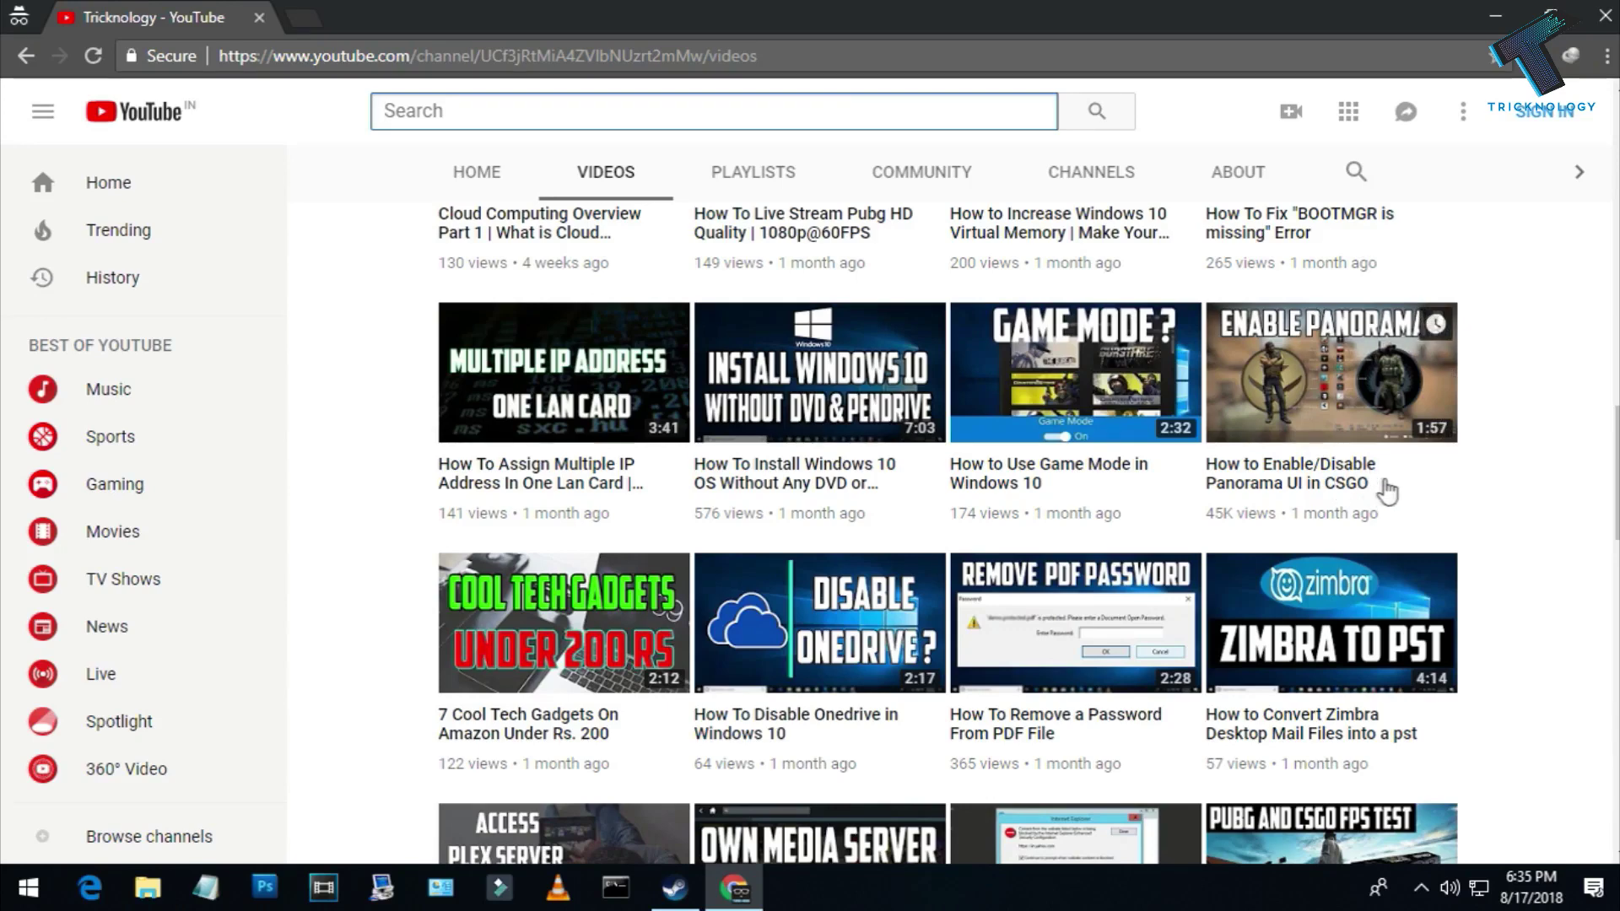
- Open the Set Launch Options box for Counter-Strike: Global Offensive, showing -panorama
{"action": "left_click", "coordinate": [1376, 486]}
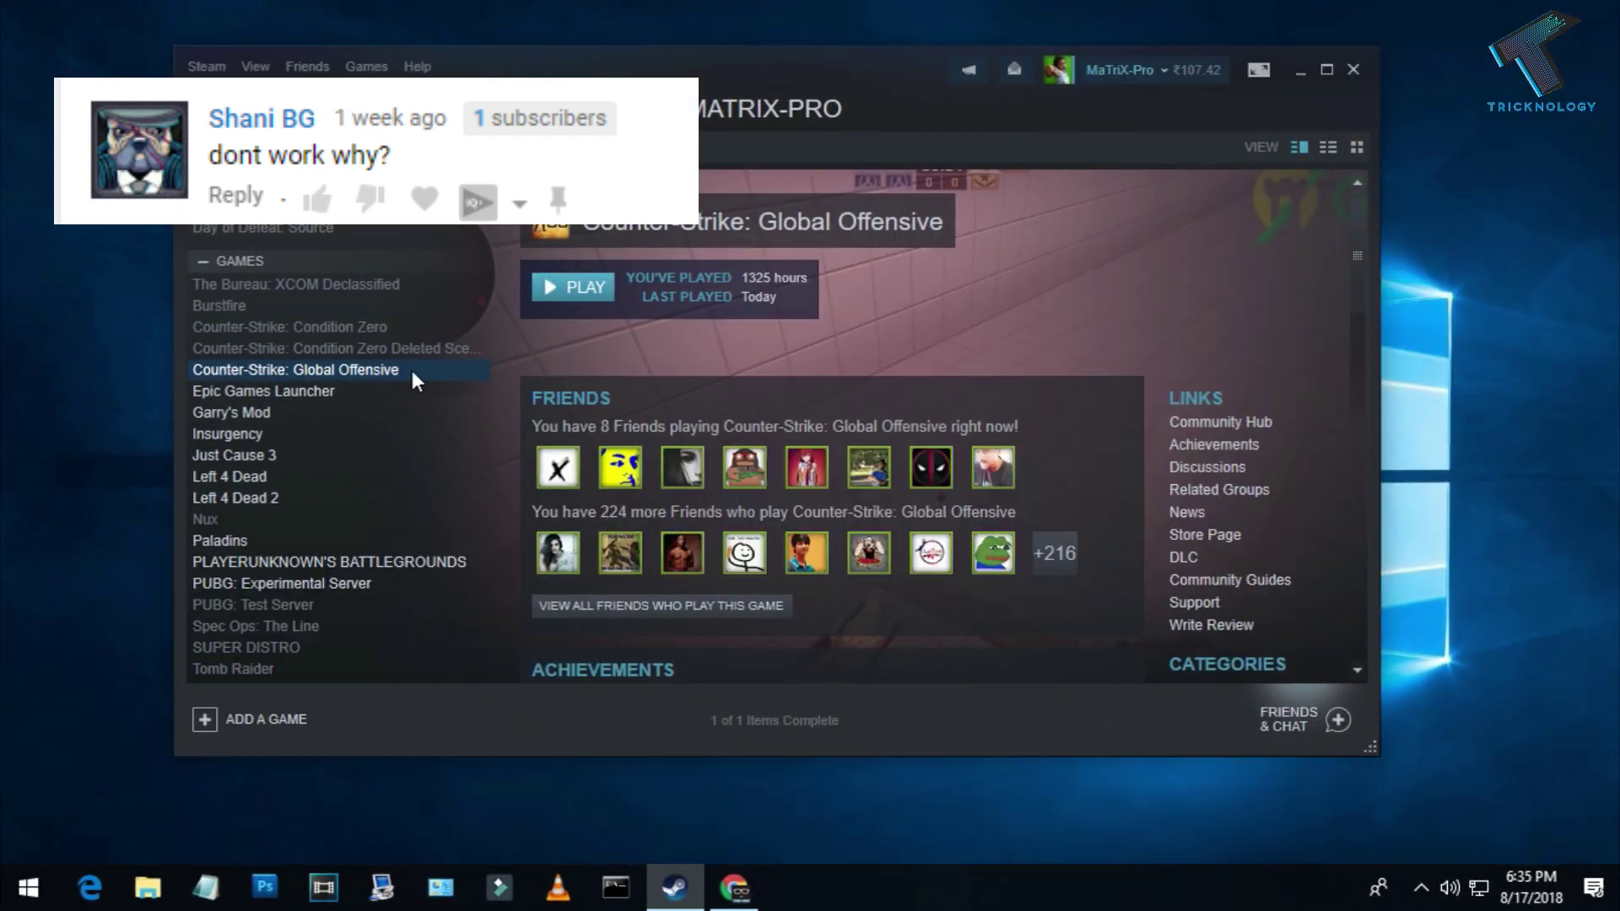
{"action": "right_click", "coordinate": [411, 366]}
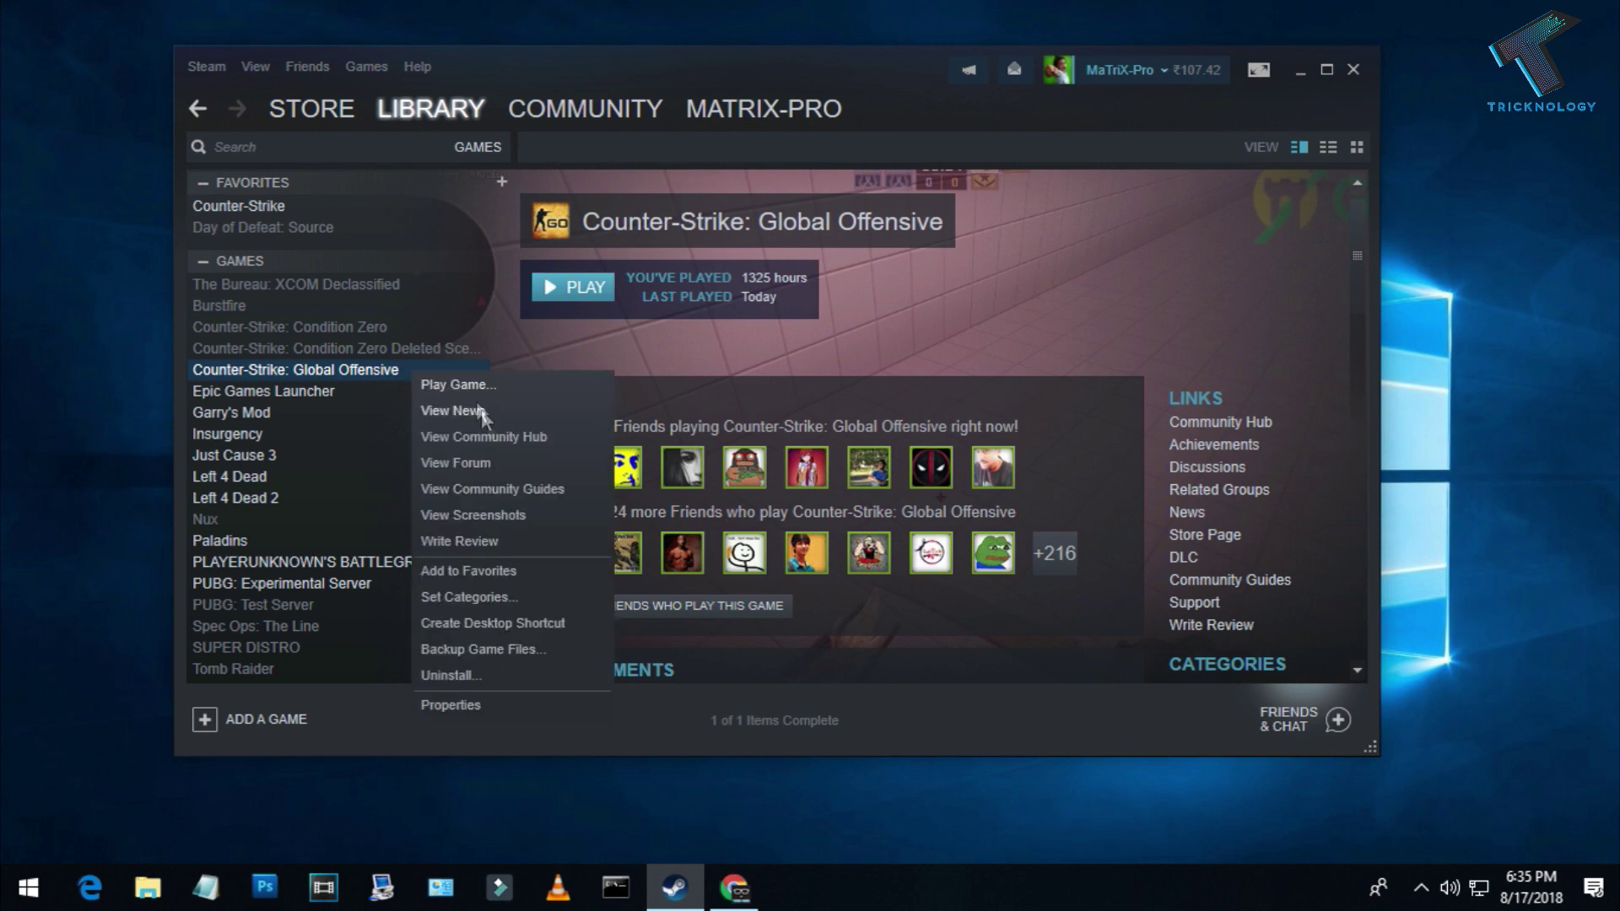
{"action": "left_click", "coordinate": [526, 704]}
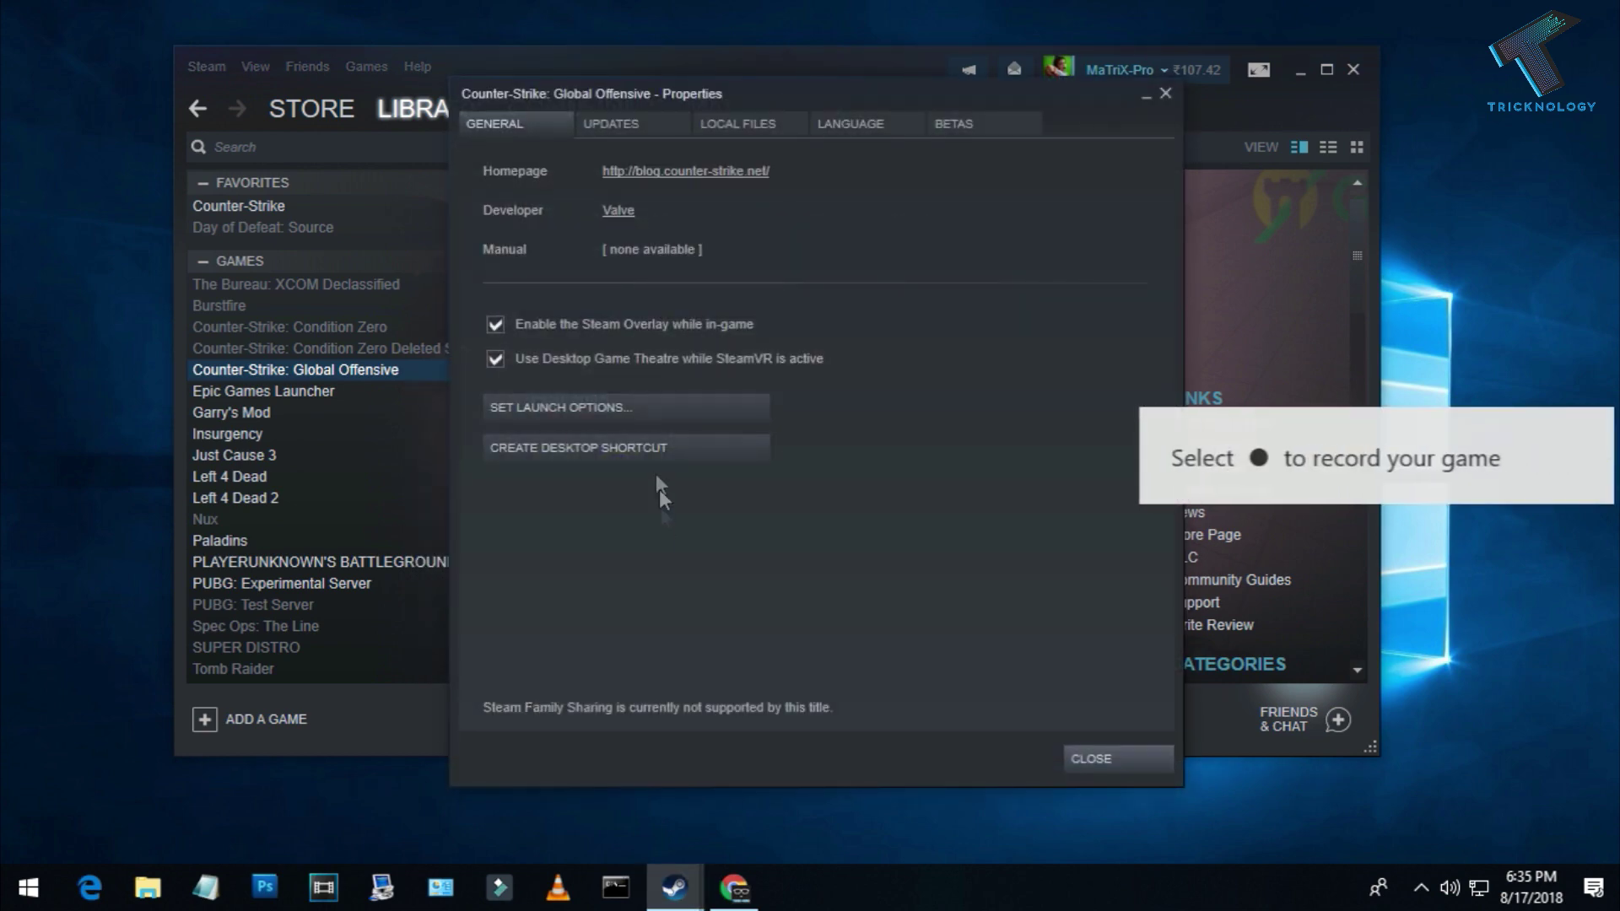
{"action": "left_click", "coordinate": [614, 407]}
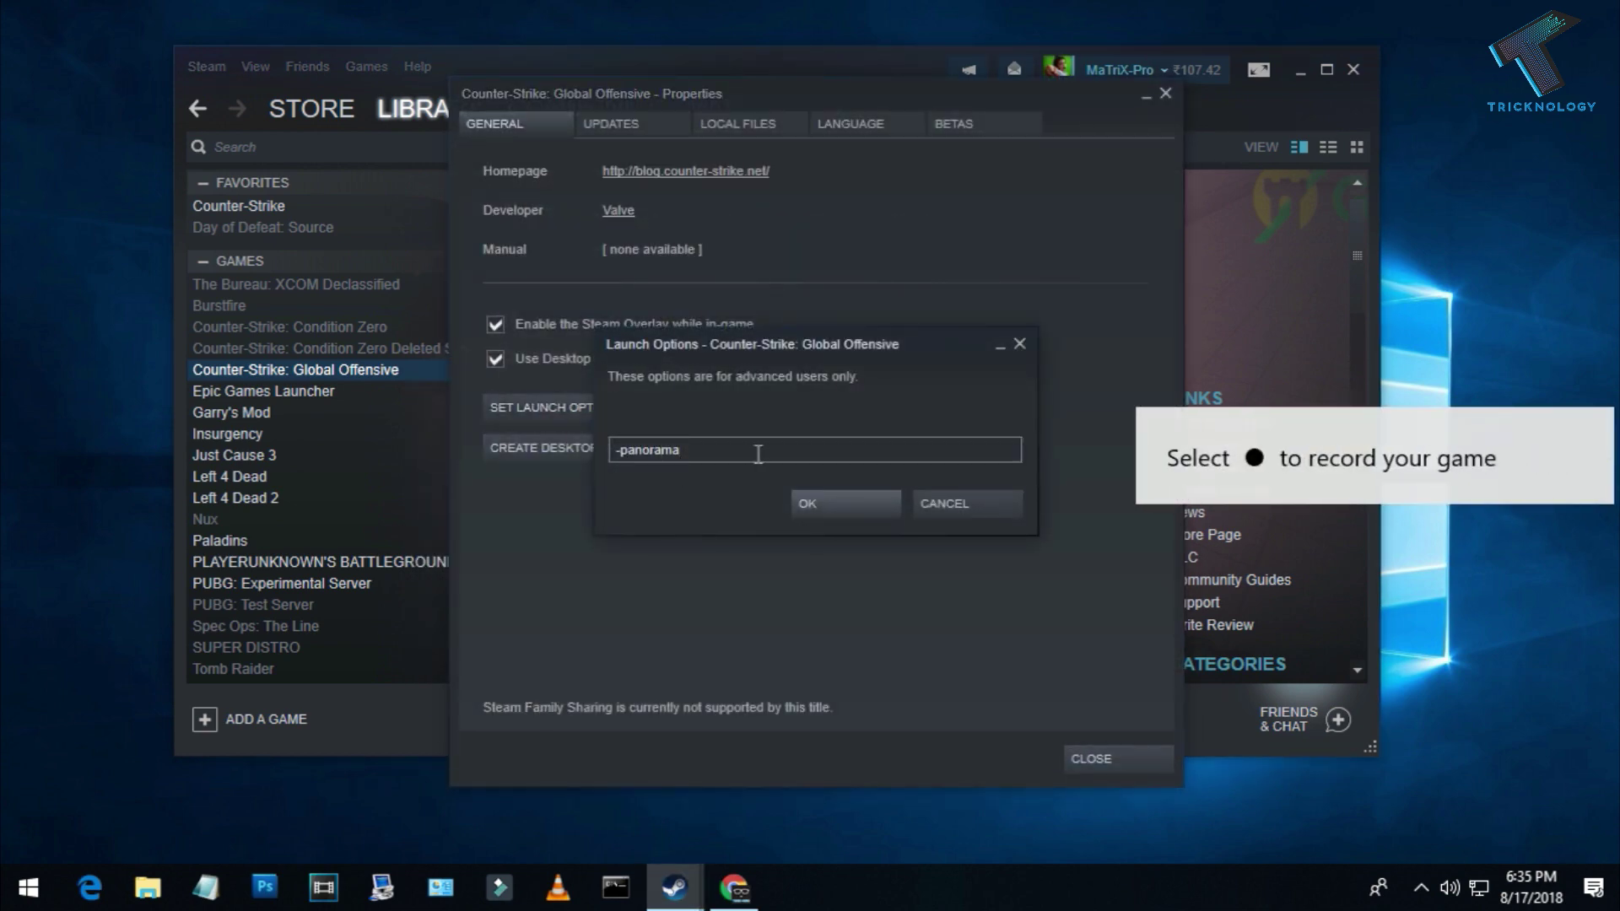
- Replace -panorama with -legacyscaleformui, confirm, and close the CS:GO Properties dialog
{"action": "key", "text": "BackSpace"}
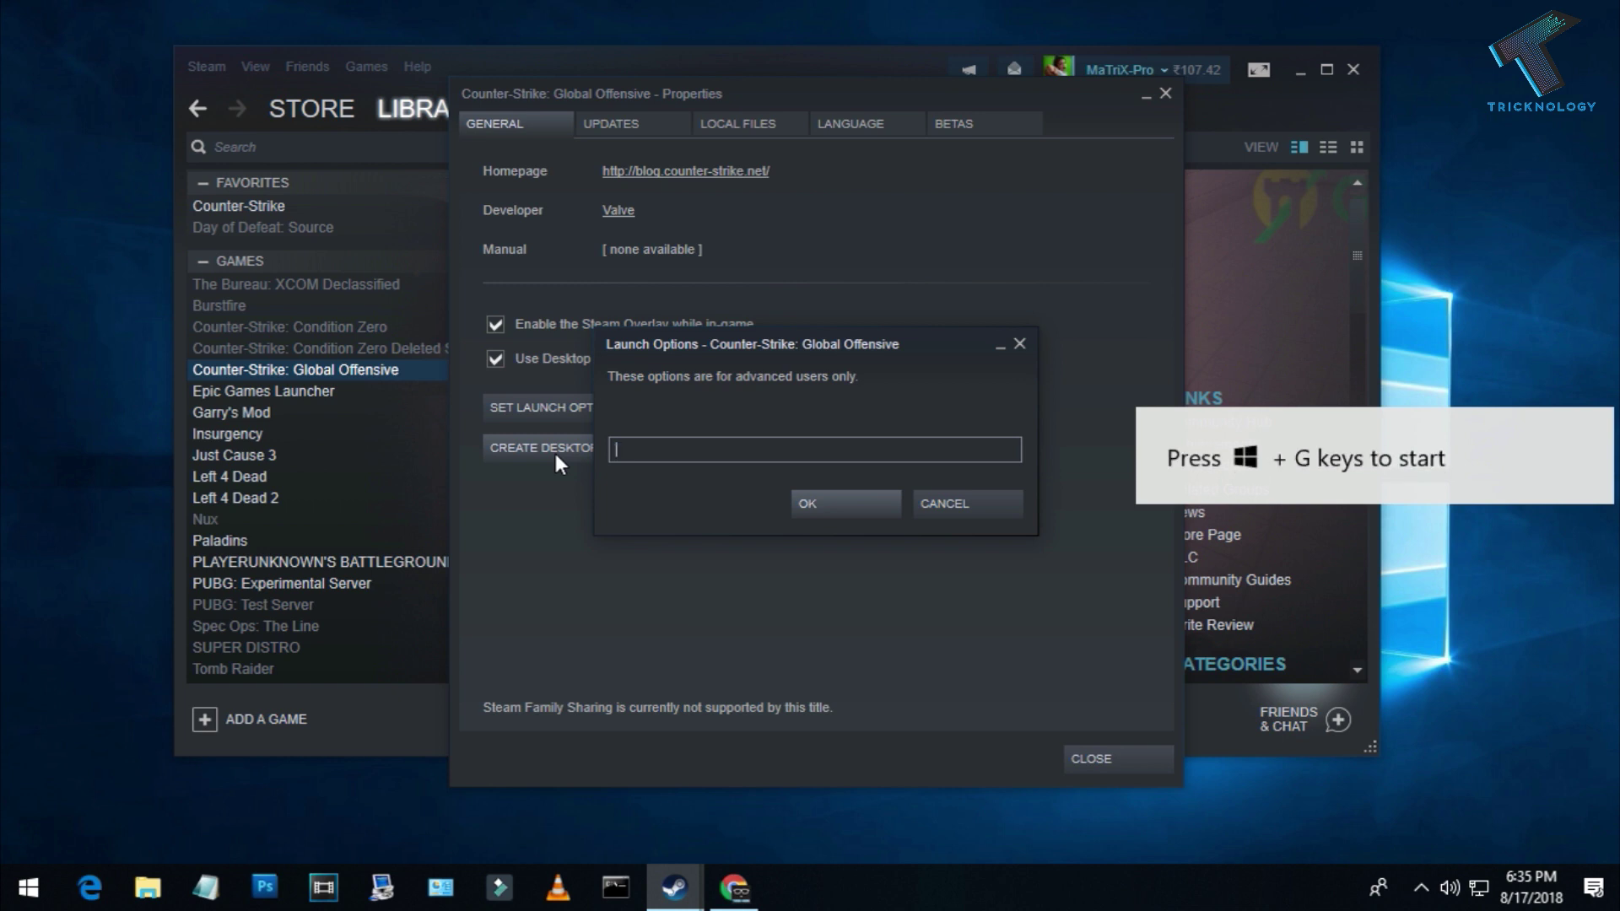
{"action": "type", "text": "-legacyscaleformui"}
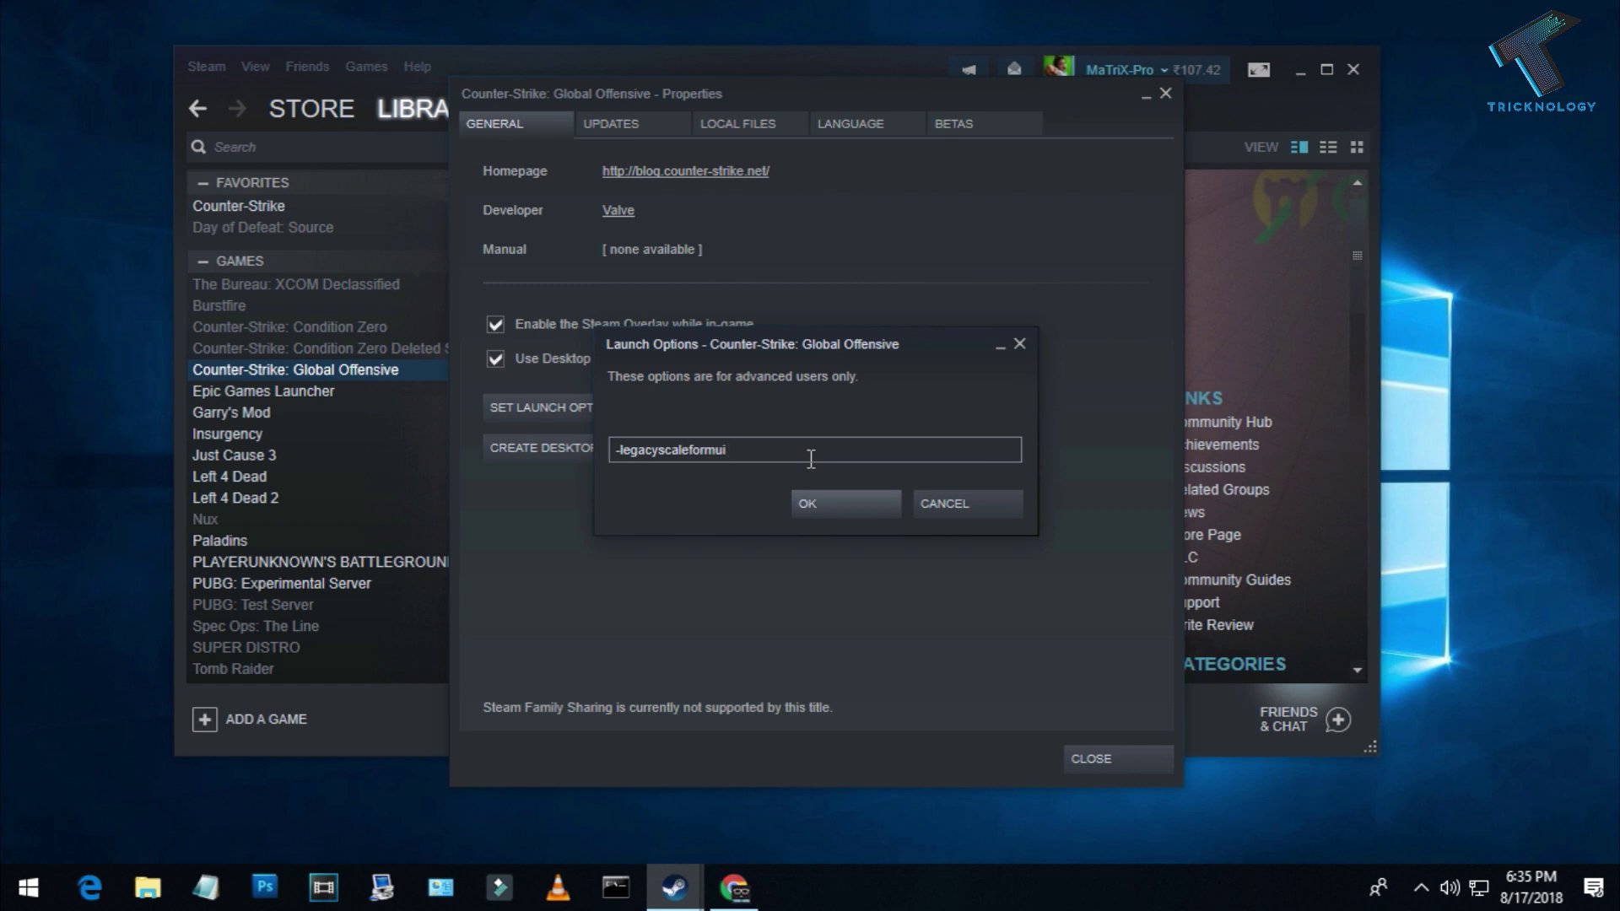
{"action": "left_click", "coordinate": [828, 505]}
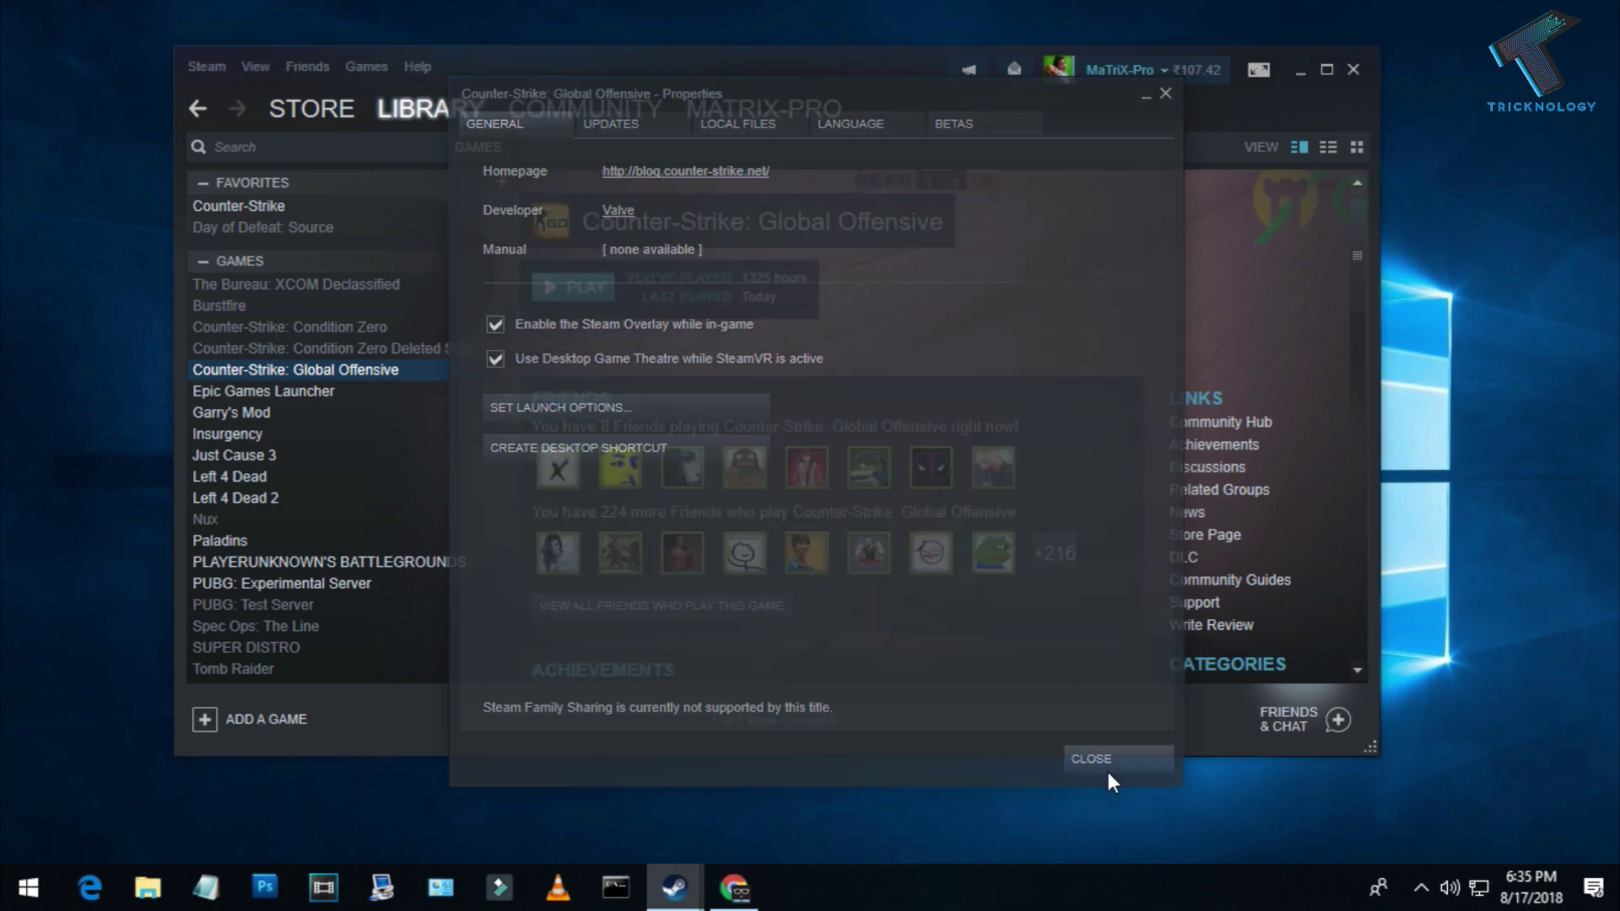
{"action": "left_click", "coordinate": [1107, 767]}
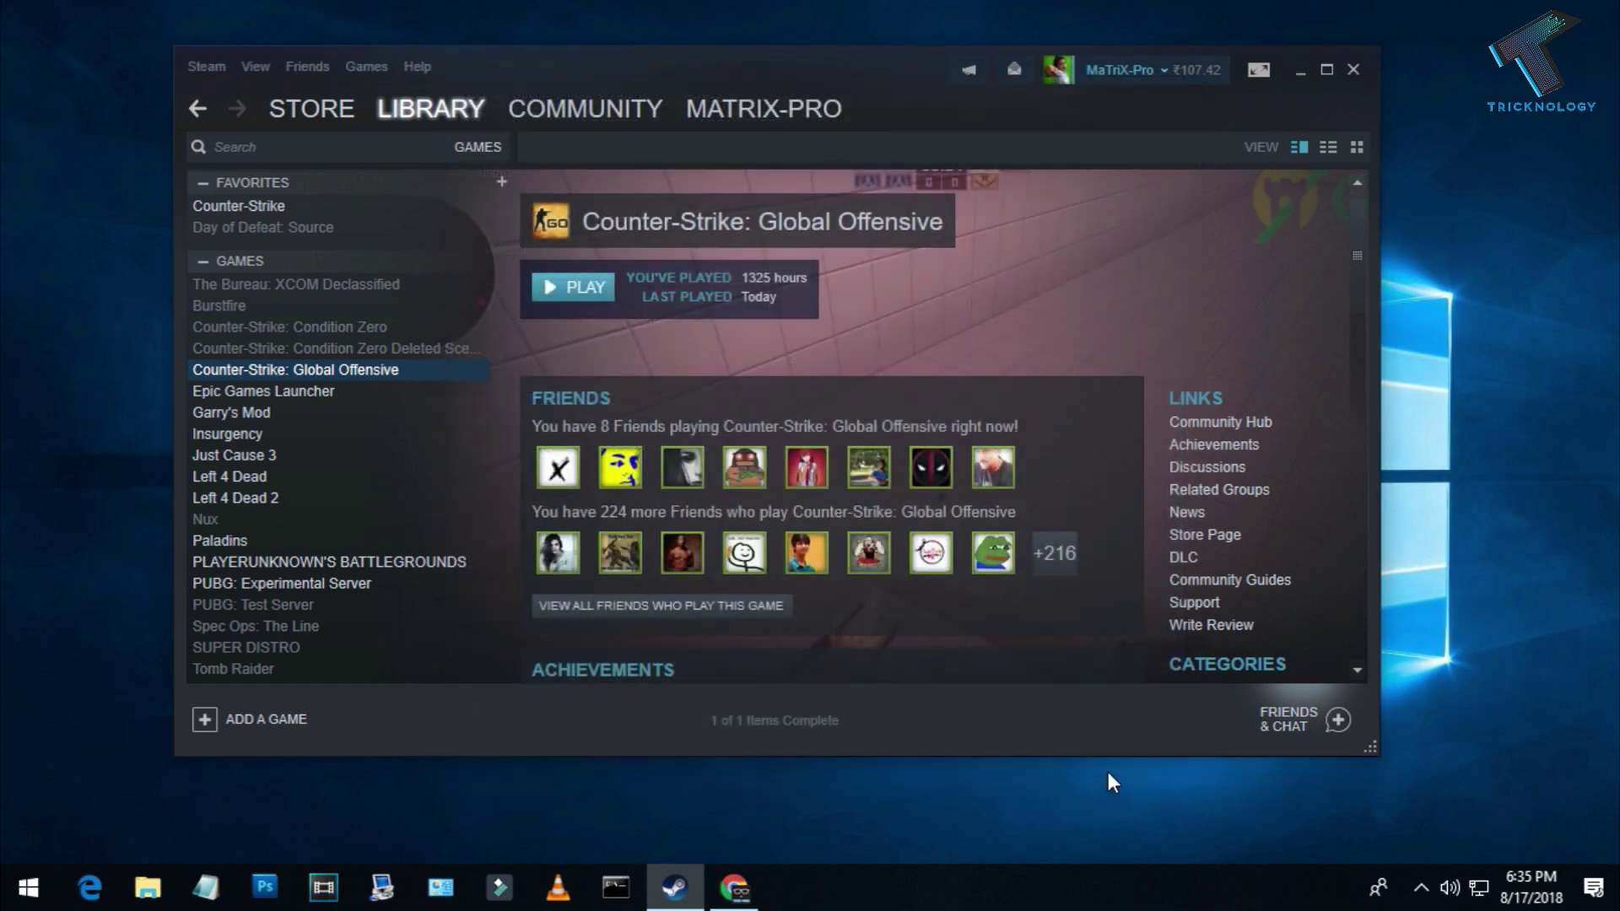
- Launch Counter-Strike: Global Offensive and minimize the Steam window
{"action": "left_click", "coordinate": [568, 290]}
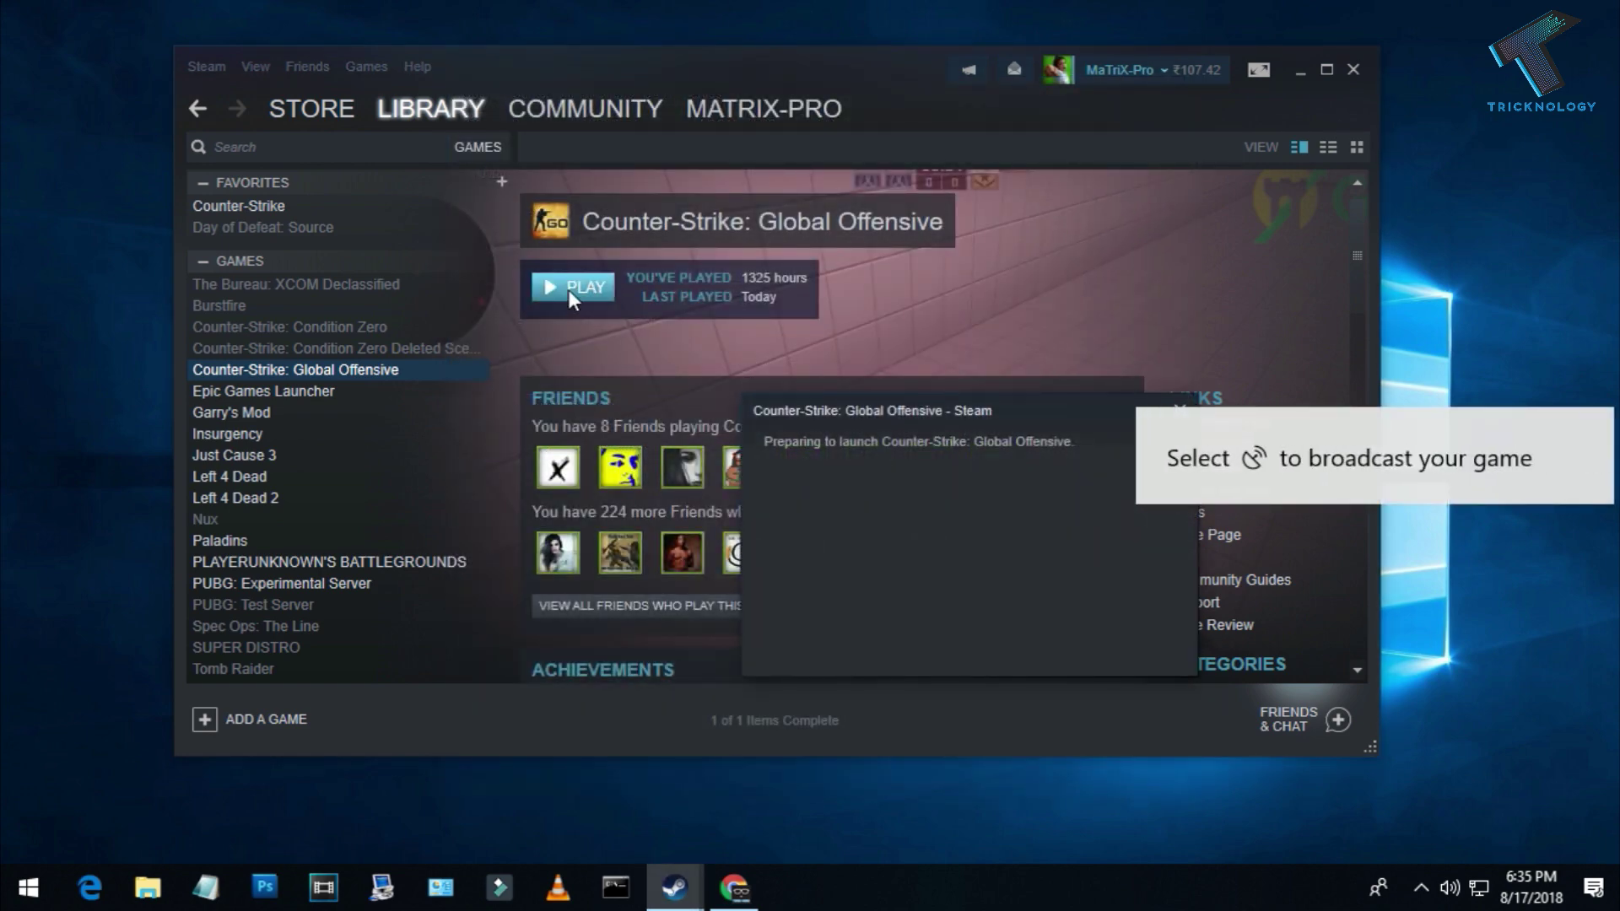
{"action": "left_click", "coordinate": [1297, 76]}
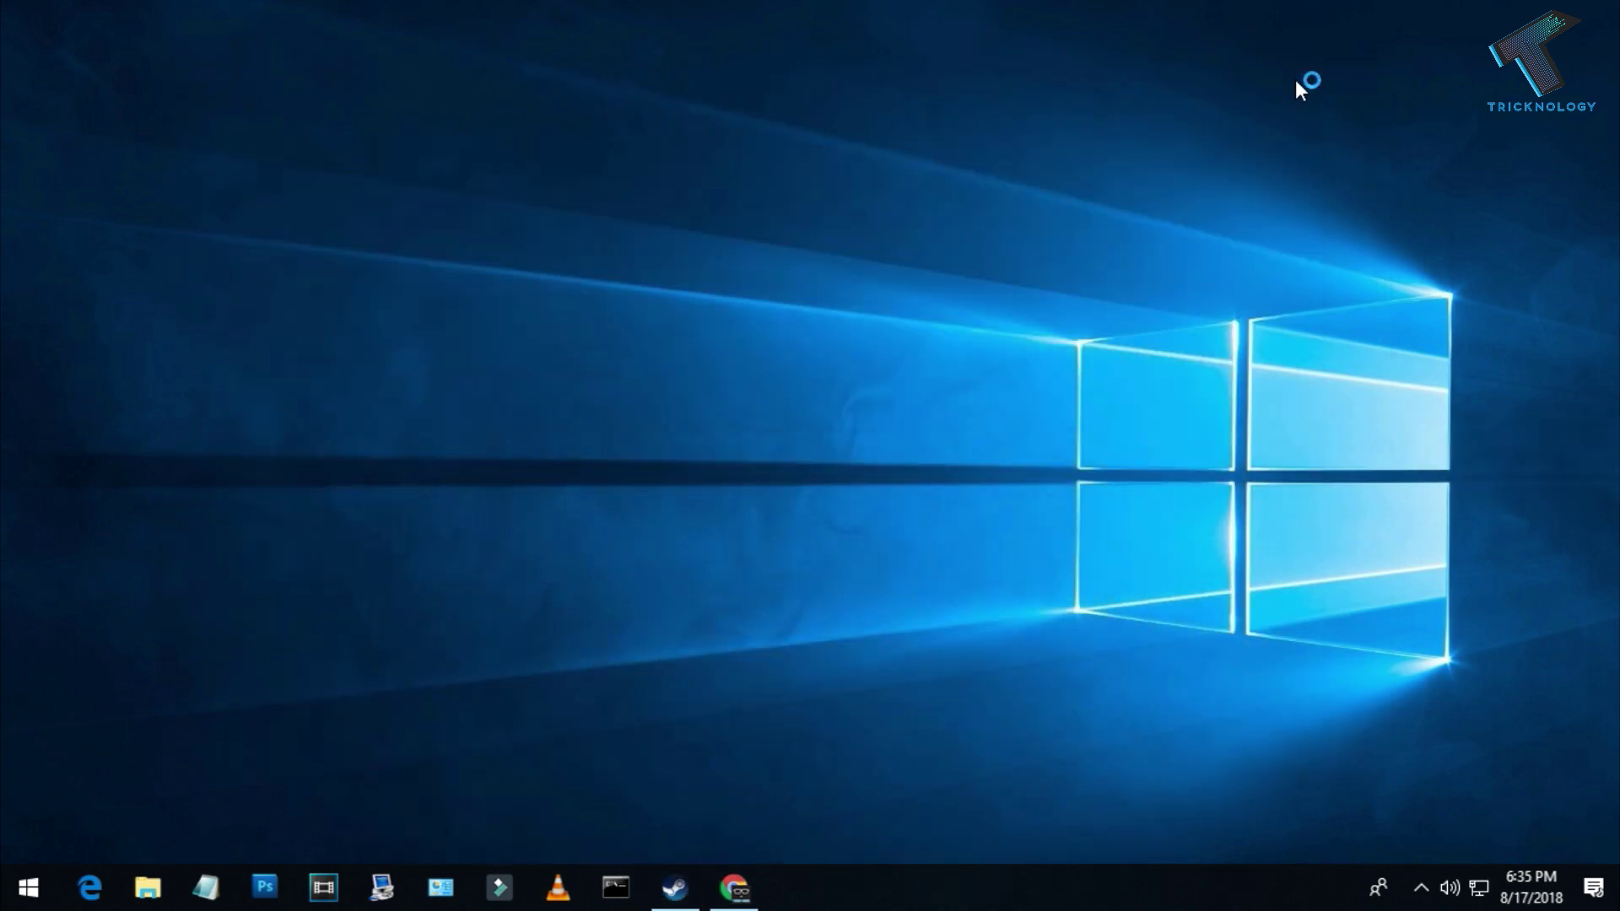